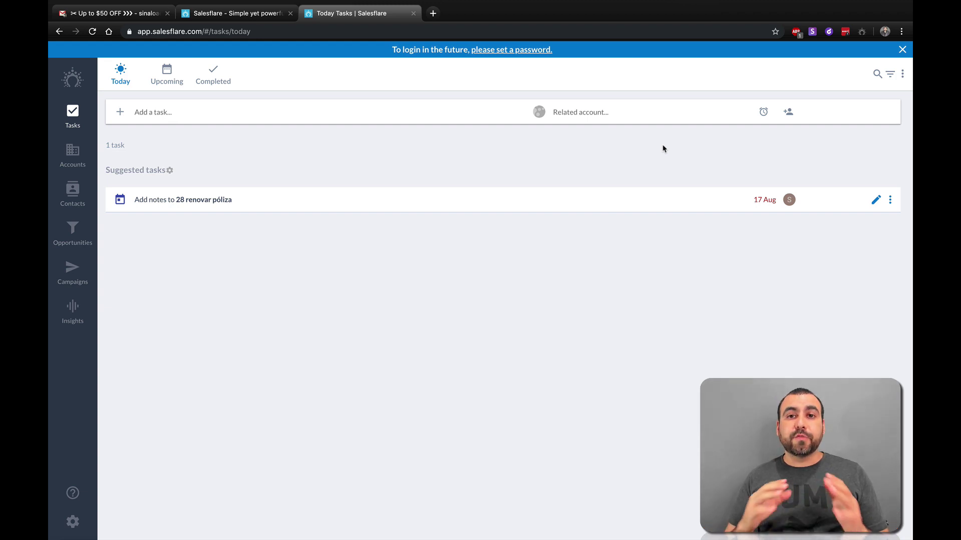
- Open the sales target settings and show the Default pipeline's targets for 2021
left_click(73, 524)
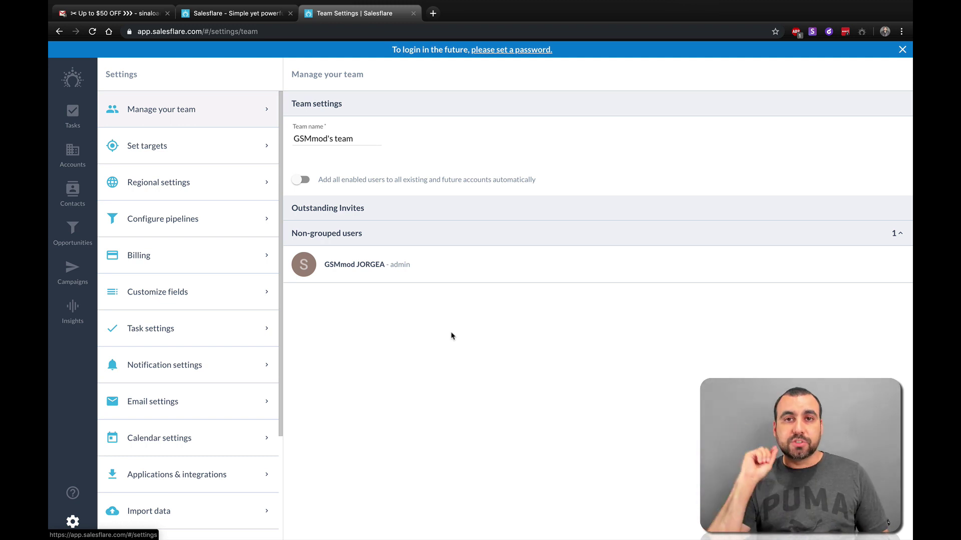
left_click(184, 157)
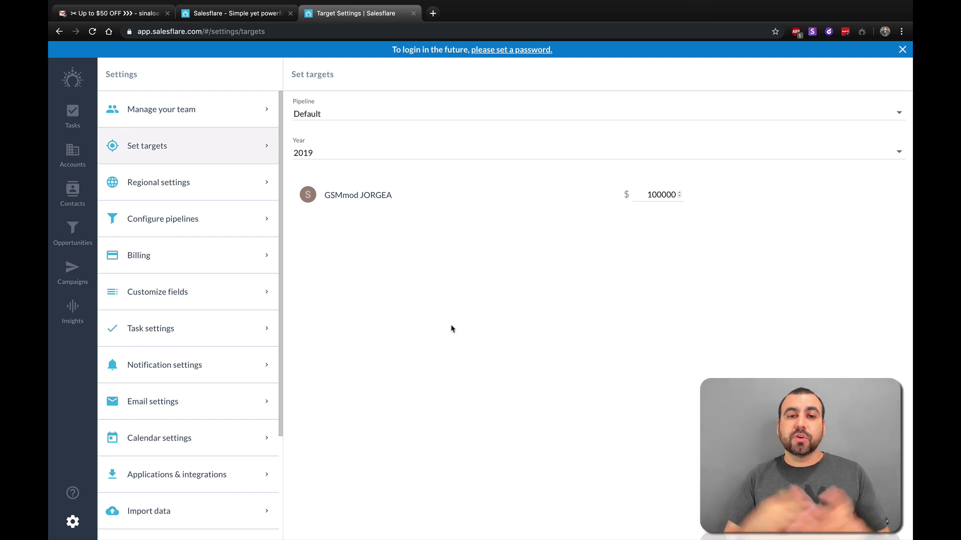
left_click(327, 155)
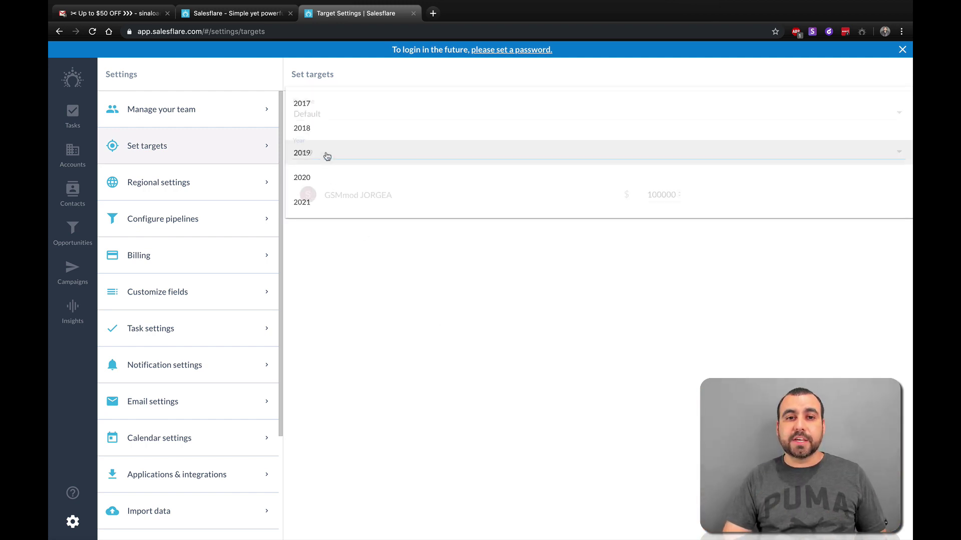
left_click(321, 199)
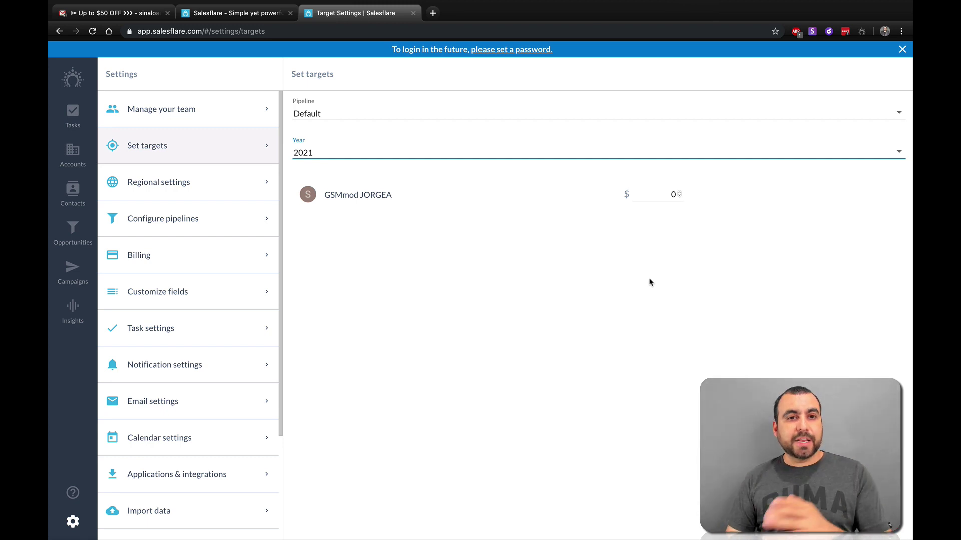
- Open the regional settings and look through the available team currencies without changing the selection
left_click(194, 173)
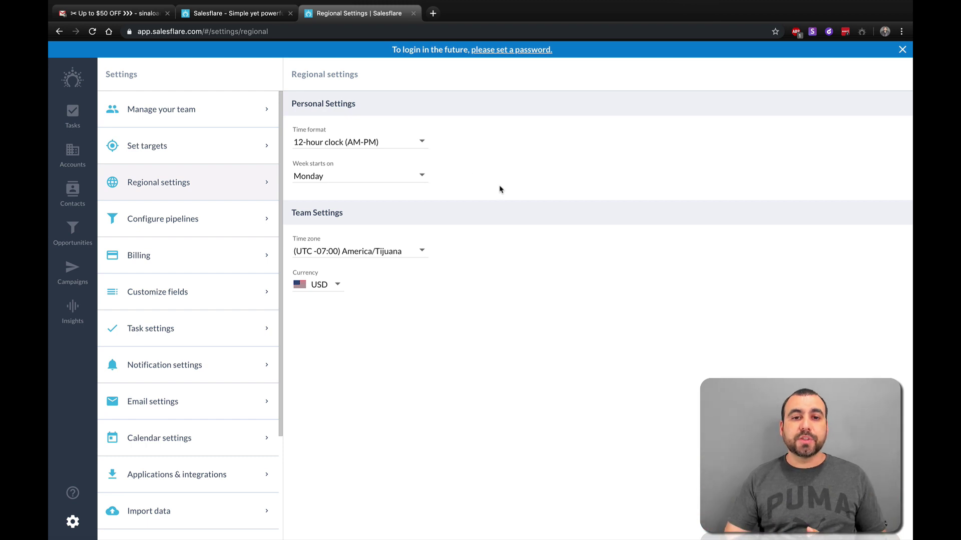
left_click(326, 286)
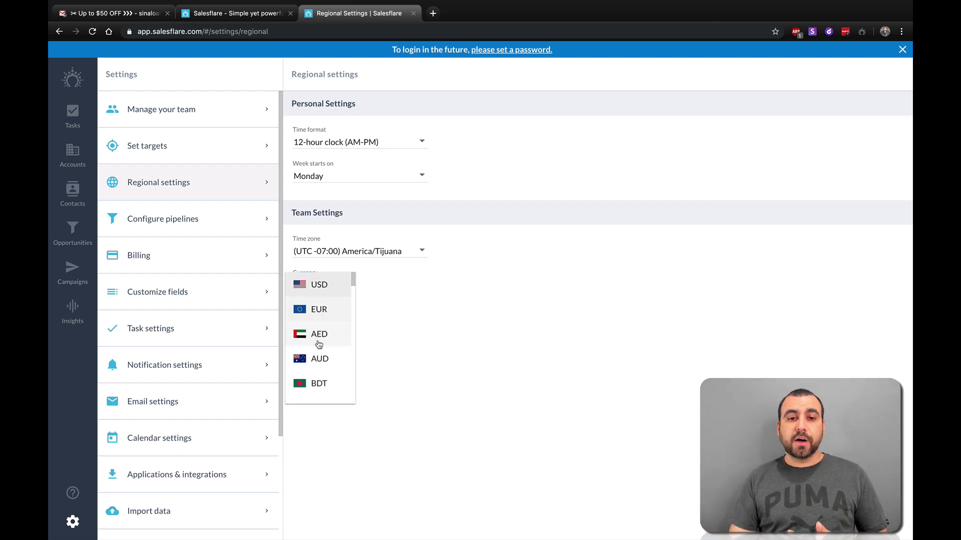
scroll(318, 343, "down", 10)
scroll(318, 344, "down", 15)
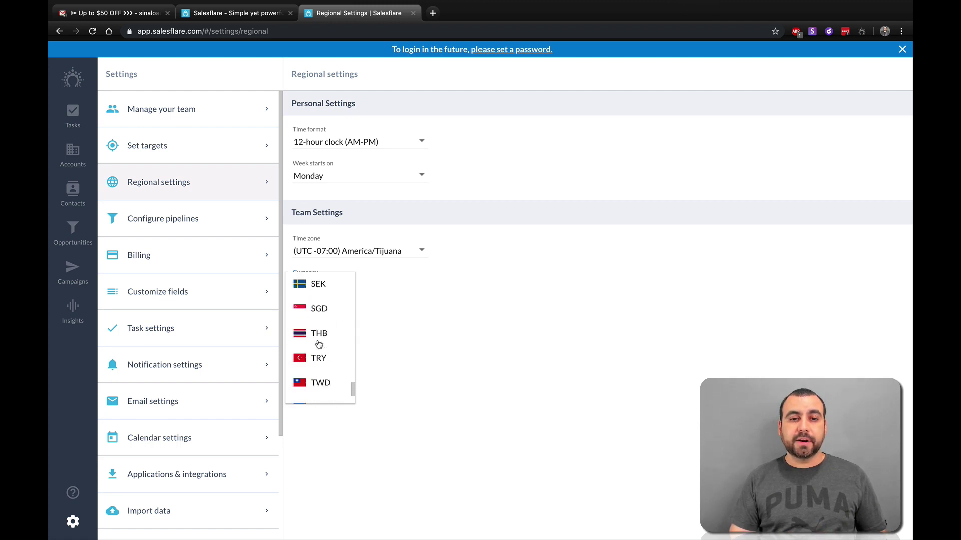
scroll(319, 344, "up", 10)
scroll(318, 345, "up", 5)
left_click(517, 378)
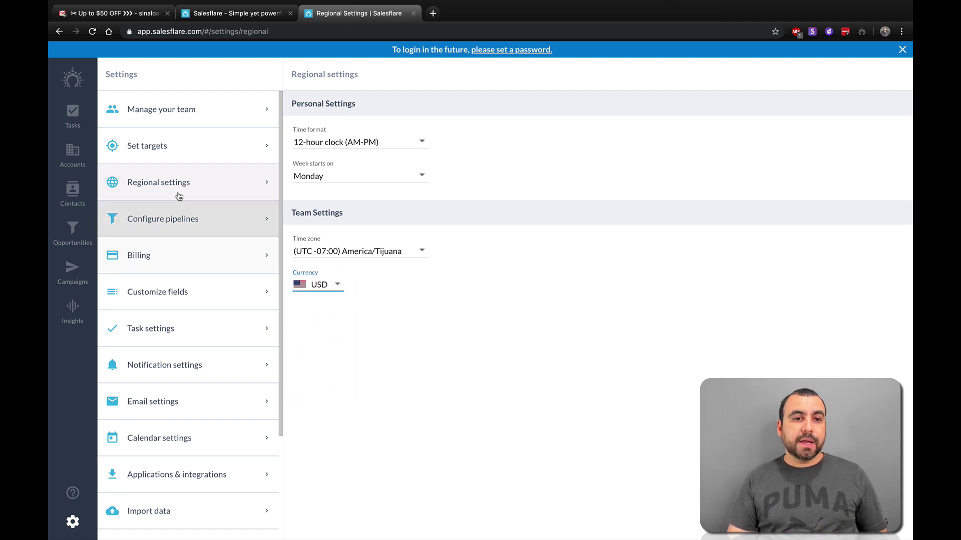
- Review the settings for pipelines, billing, custom account fields, suggested tasks and notifications one after another
left_click(220, 228)
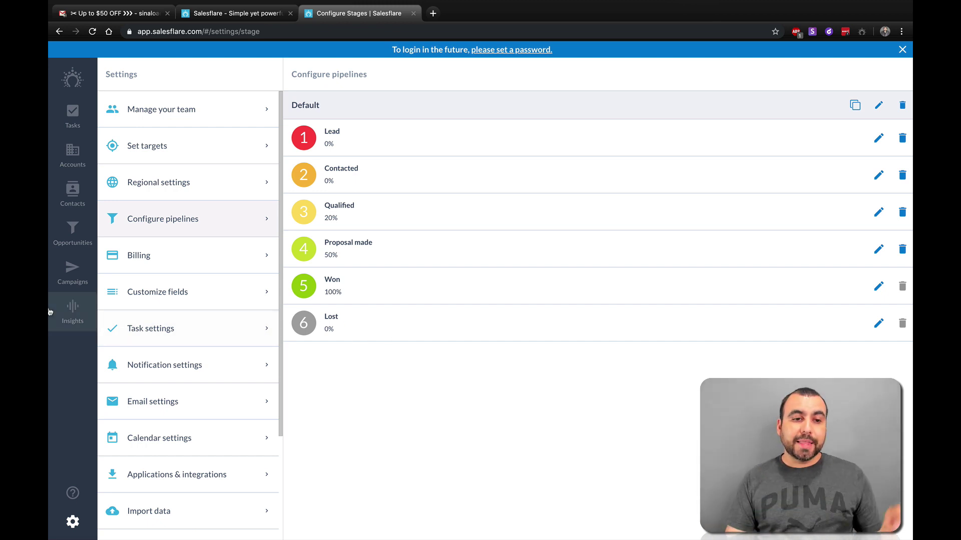
left_click(215, 268)
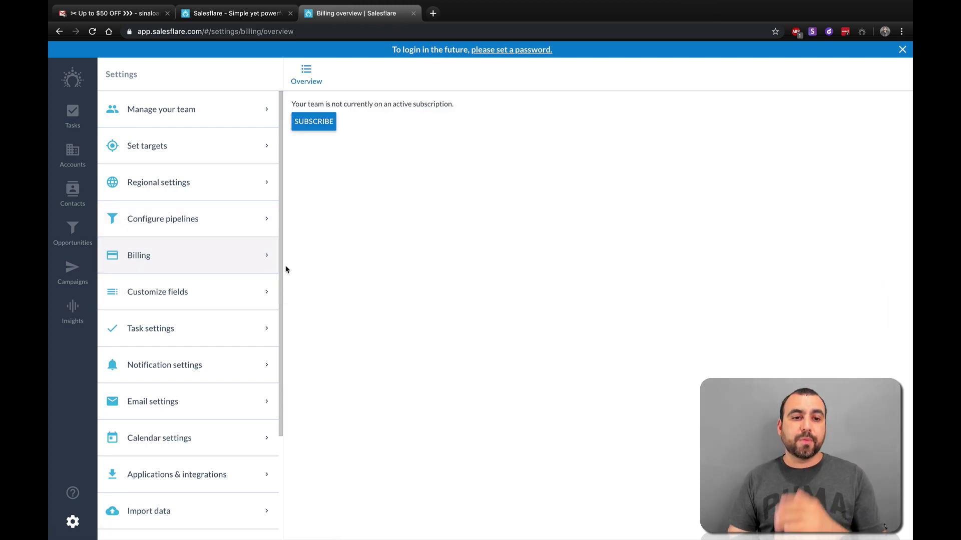
left_click(210, 292)
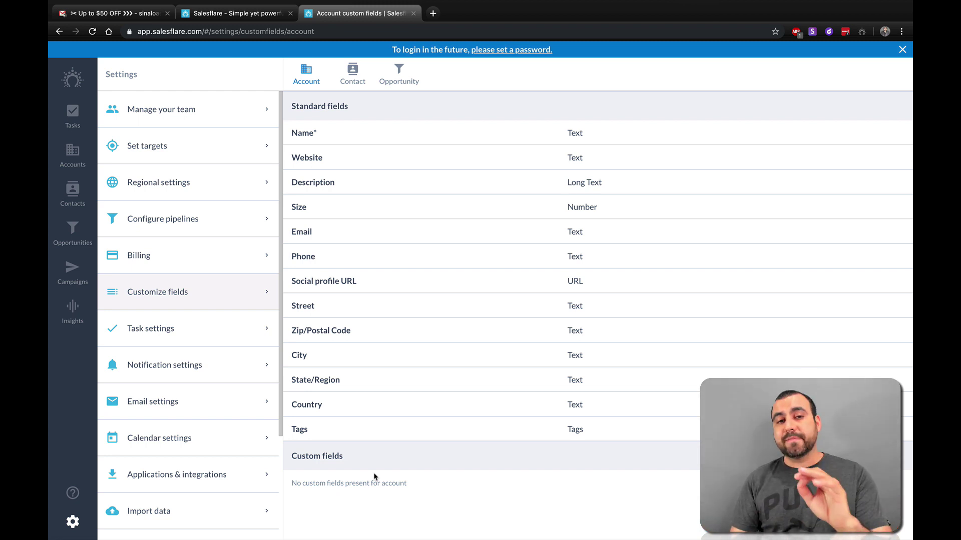
left_click(173, 340)
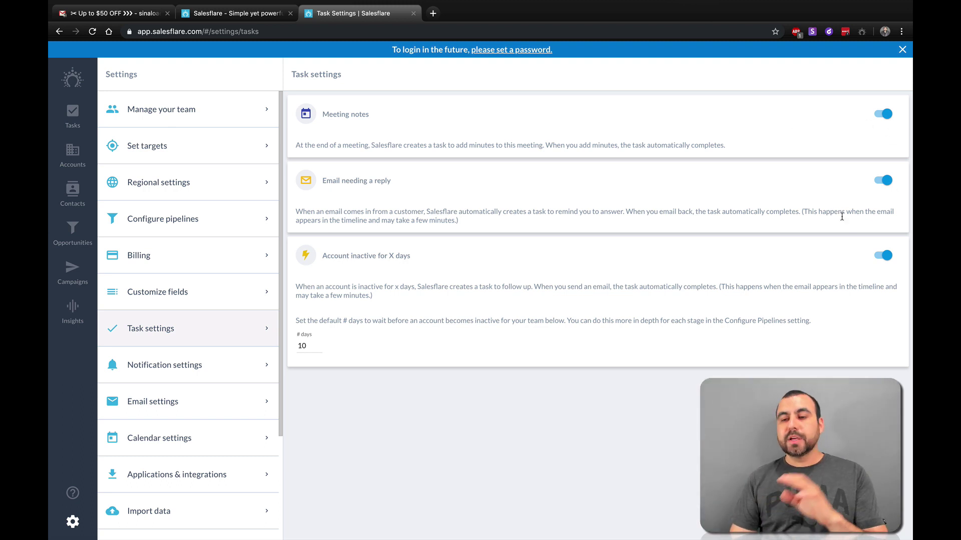
left_click(187, 365)
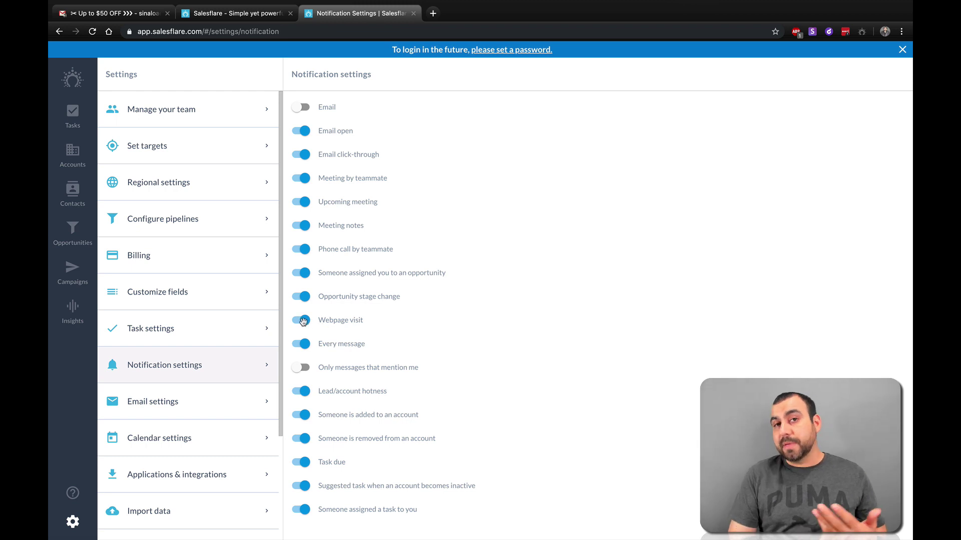
- Review the email and calendar connection settings, including the options for adding accounts, without connecting a new one
left_click(214, 408)
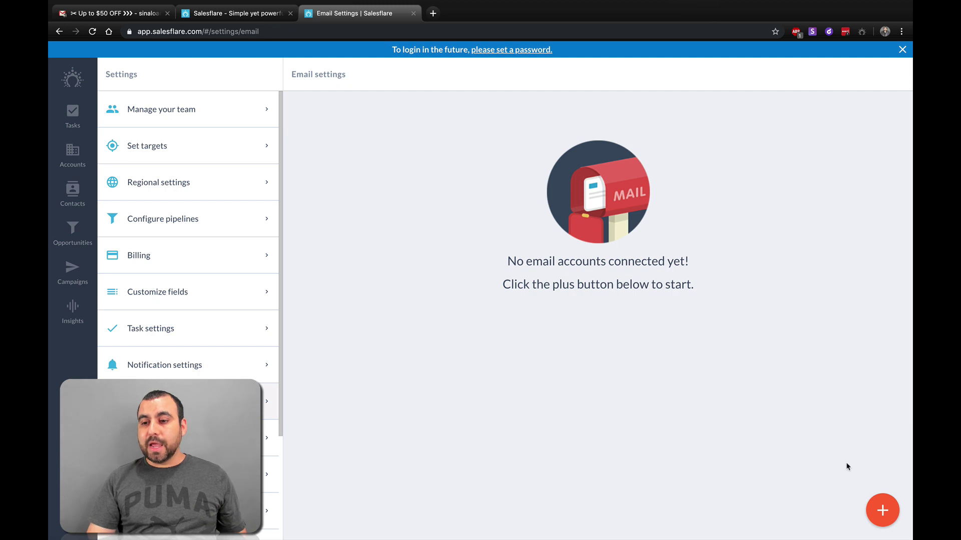
left_click(889, 514)
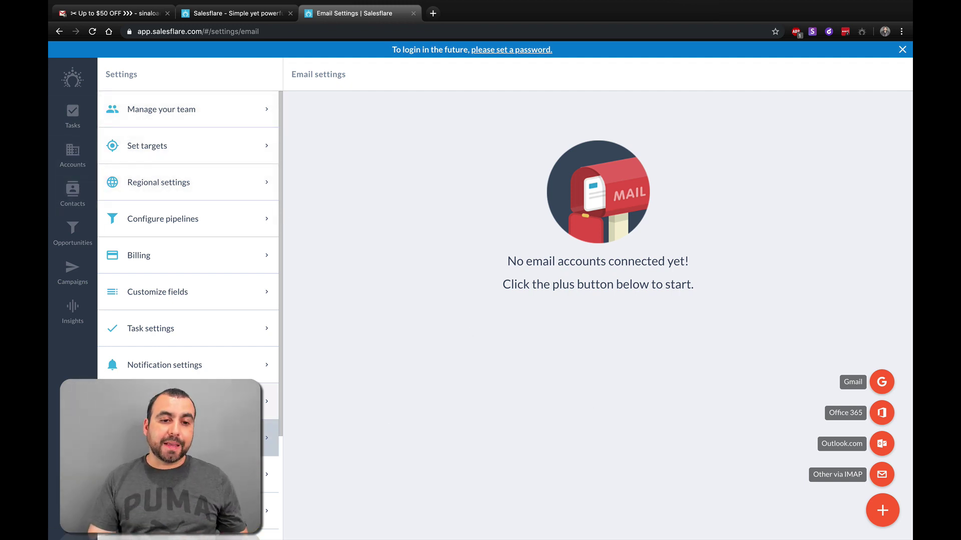
left_click(266, 431)
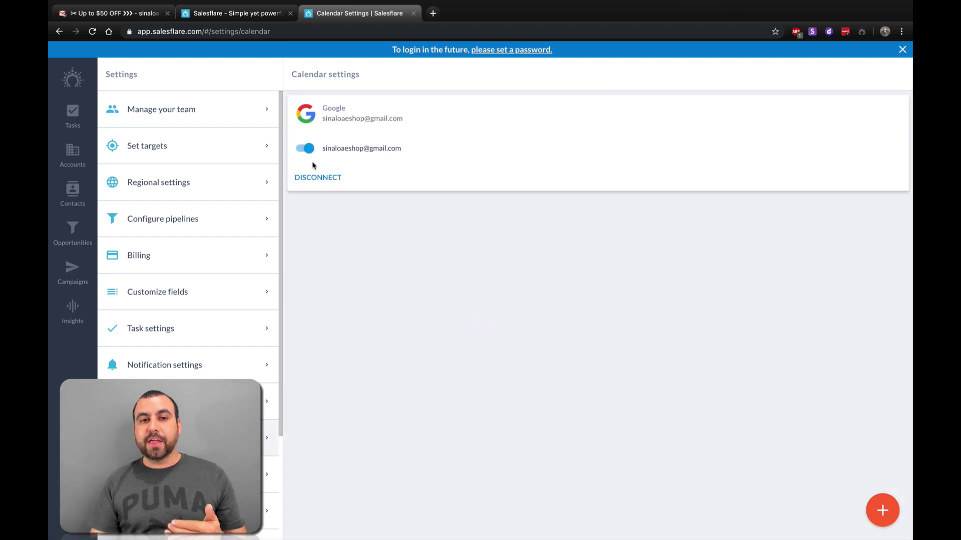
left_click(890, 524)
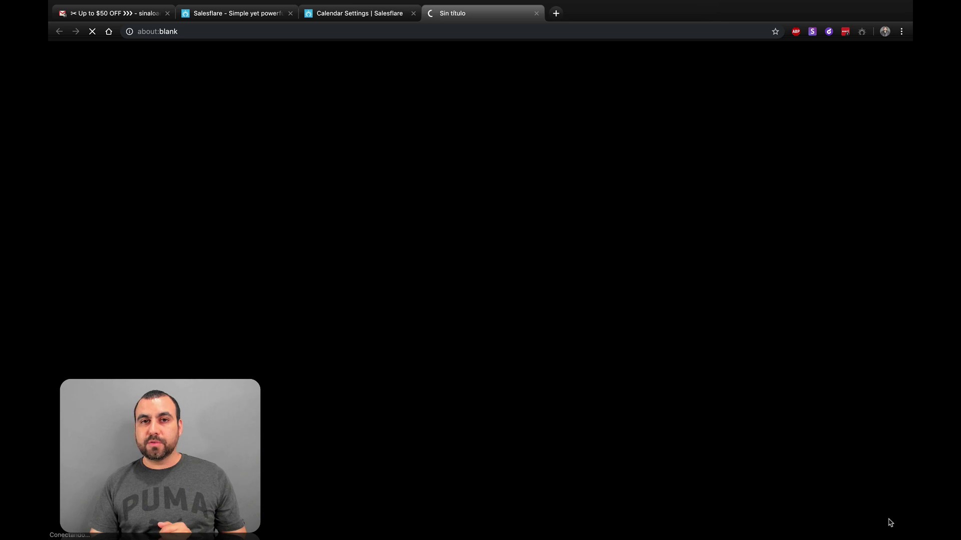
left_click(535, 13)
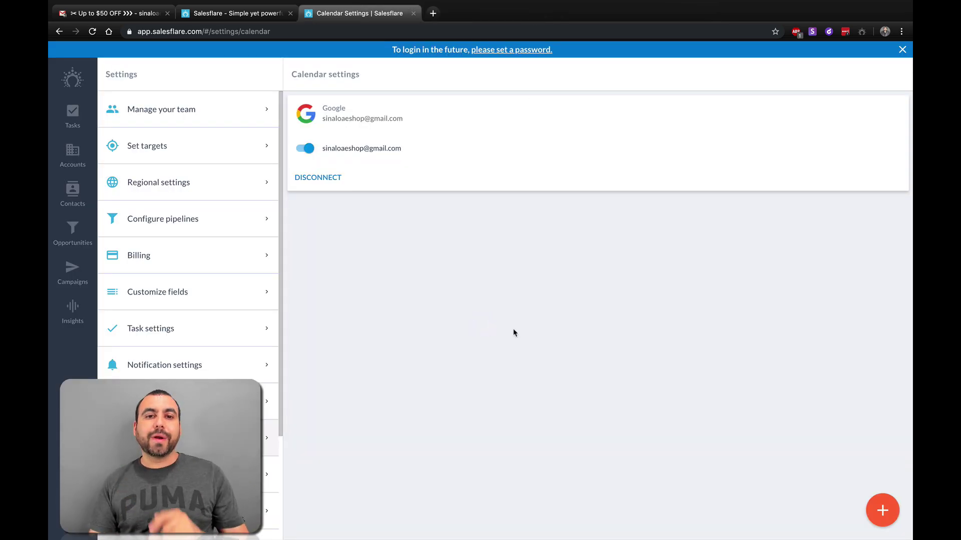
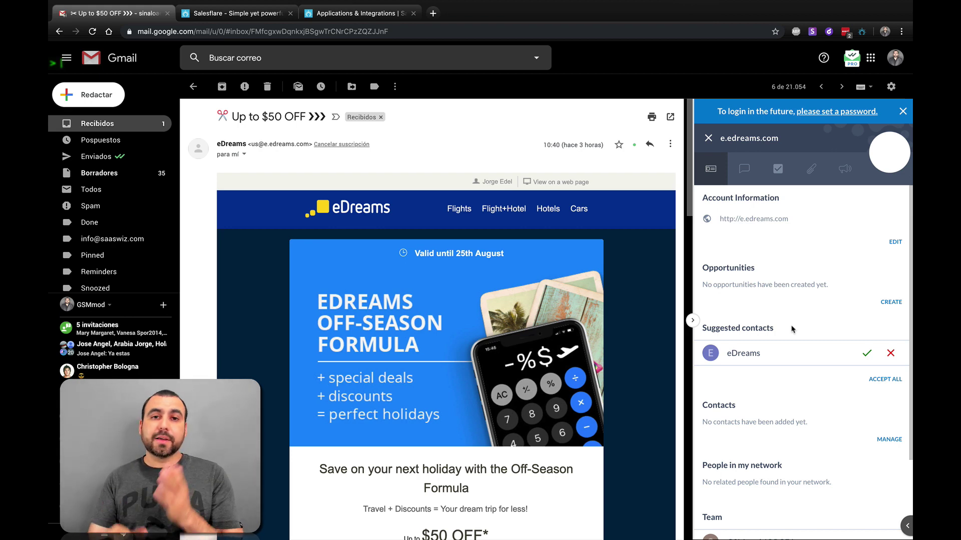
- Return from Gmail to Salesflare's applications and integrations page and examine the website tracking script and email tracking links
left_click(372, 15)
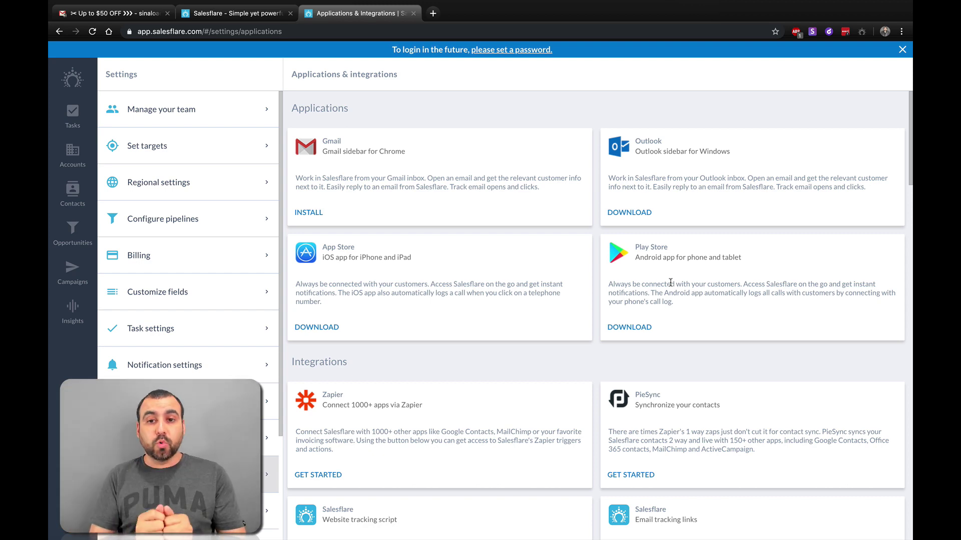
scroll(670, 283, "down", 5)
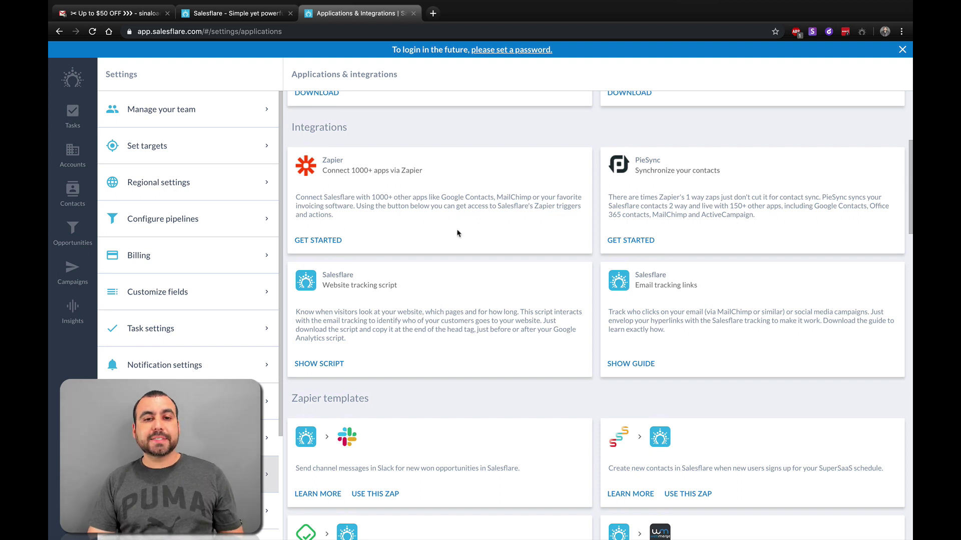
left_click_drag(322, 286, 409, 287)
left_click_drag(636, 285, 698, 285)
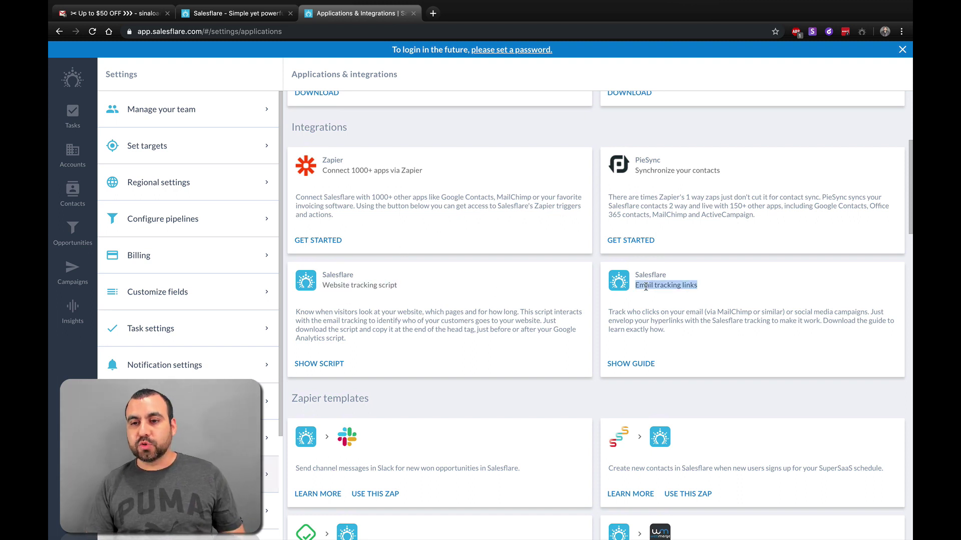
left_click(750, 359)
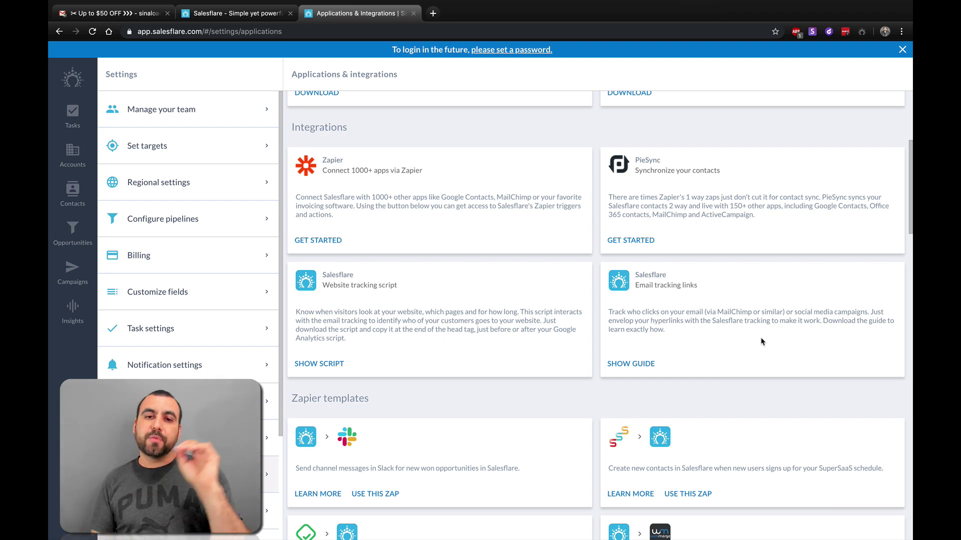
- Look through the available Zapier templates to the end of the integrations page
scroll(761, 341, "down", 5)
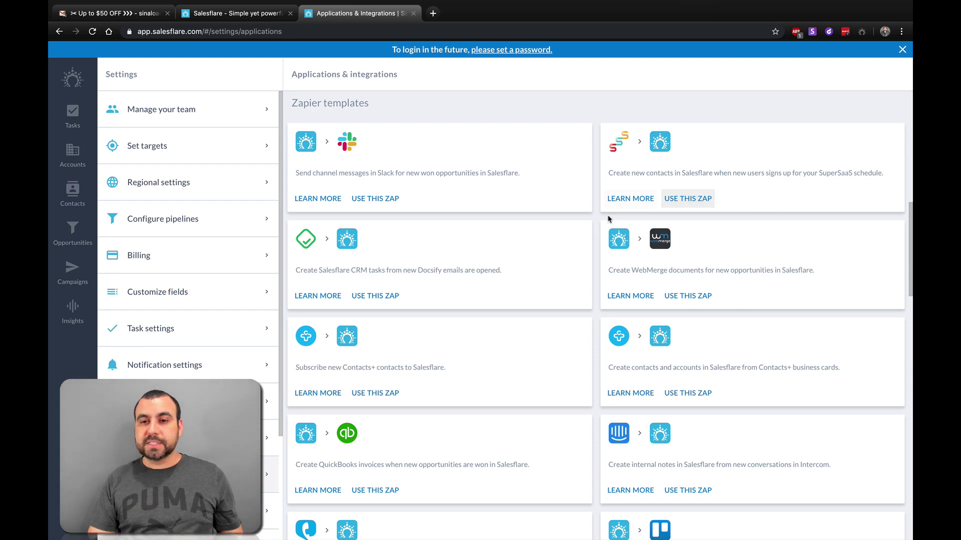
scroll(531, 274, "down", 4)
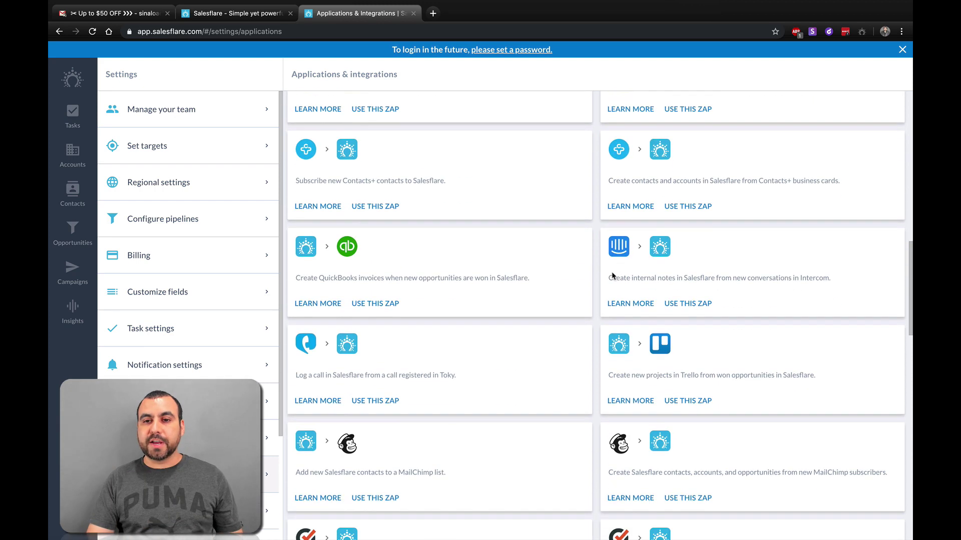
scroll(623, 293, "down", 6)
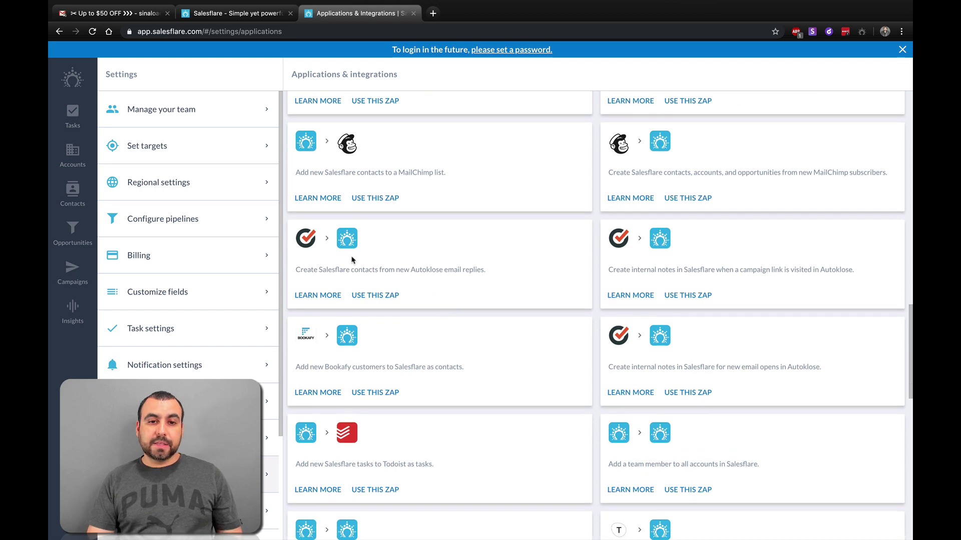
scroll(452, 308, "down", 2)
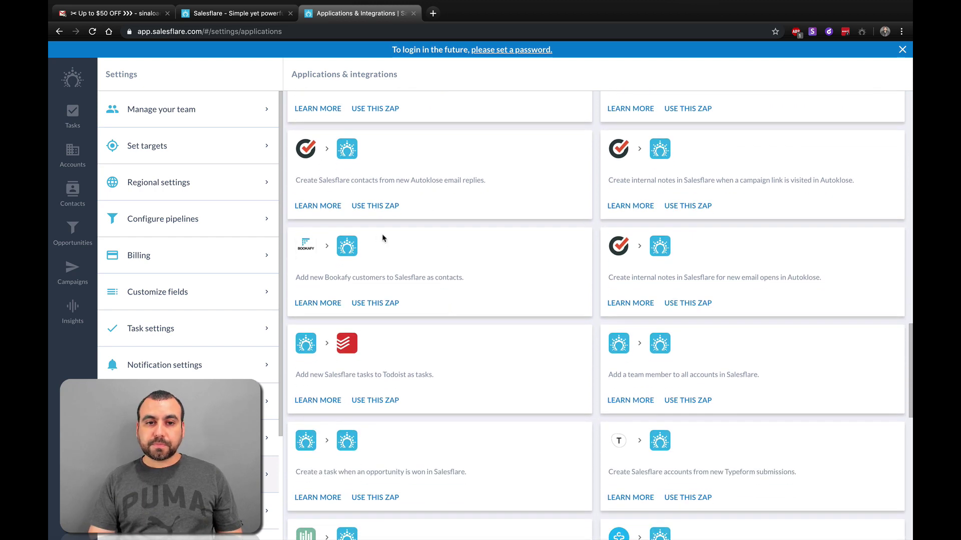
scroll(390, 249, "down", 1)
scroll(390, 249, "down", 12)
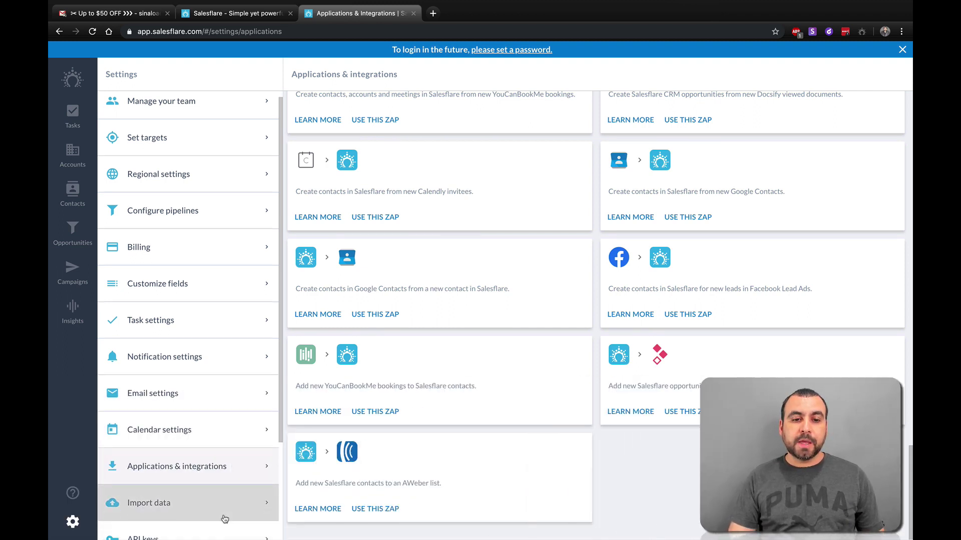
- Open the data import settings for accounts and look over the remaining settings categories
scroll(223, 517, "down", 3)
left_click(180, 378)
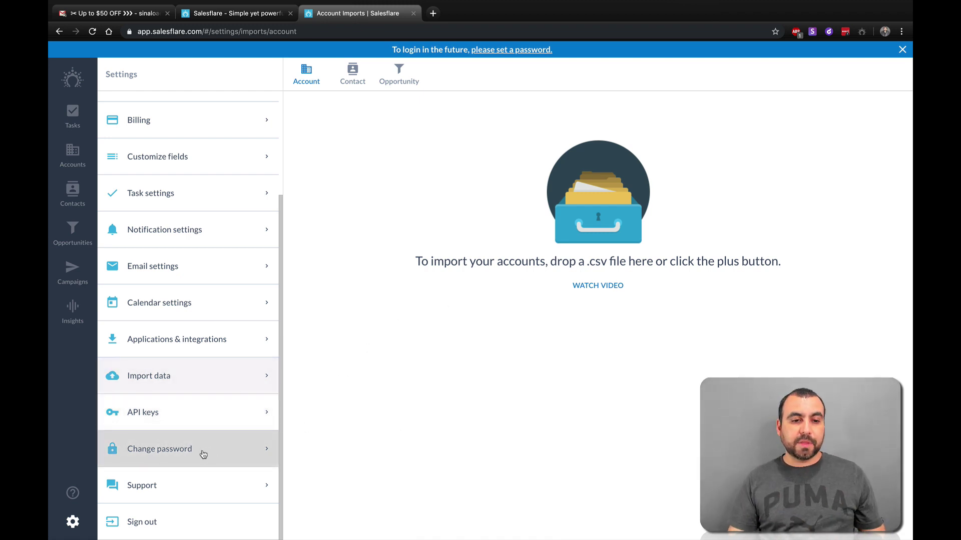
left_click(176, 453)
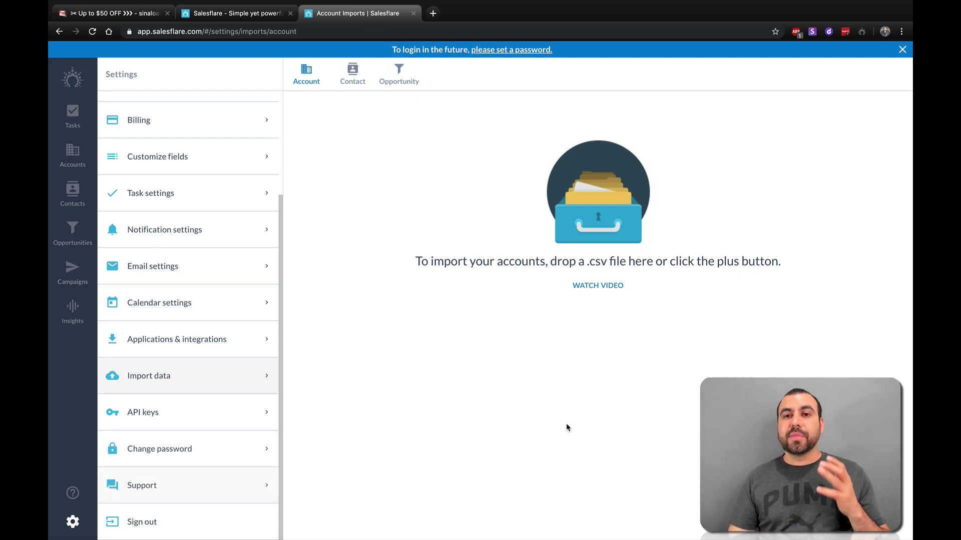
scroll(240, 332, "up", 3)
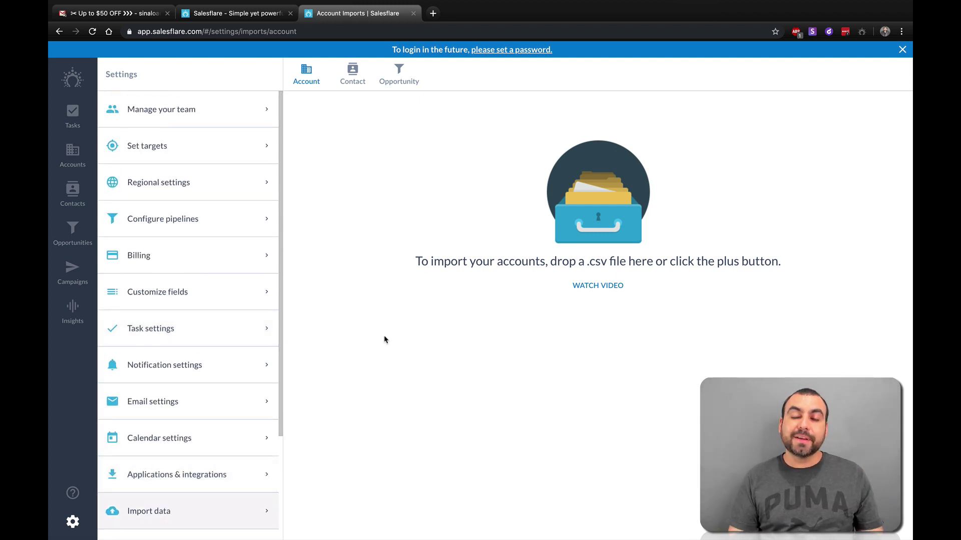
- View today's tasks, the accounts with their timeline, and the customer contacts list
left_click(74, 120)
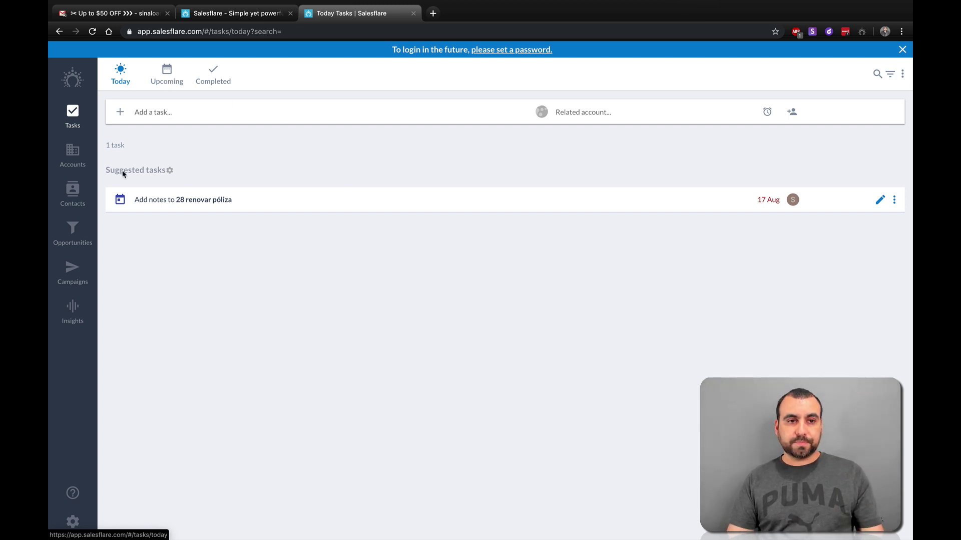
left_click(73, 155)
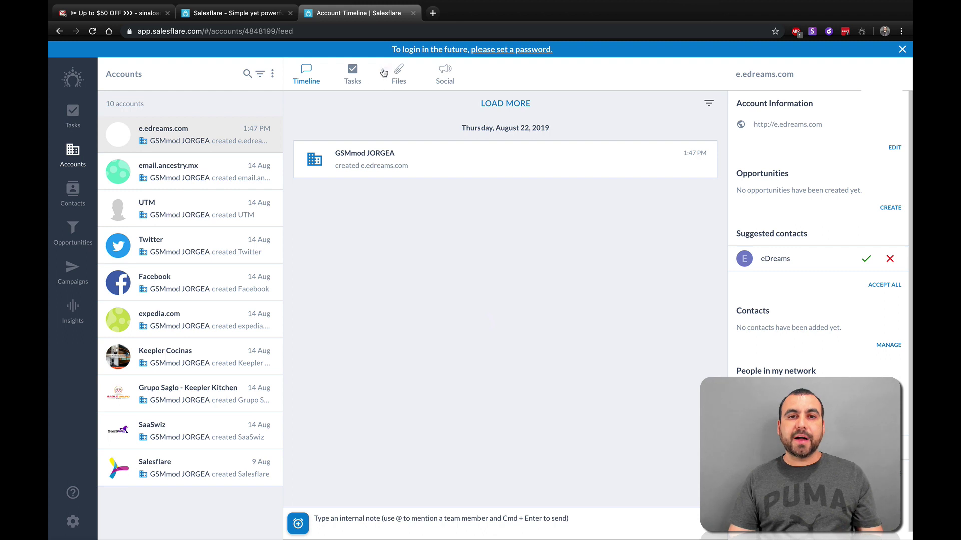
left_click(80, 191)
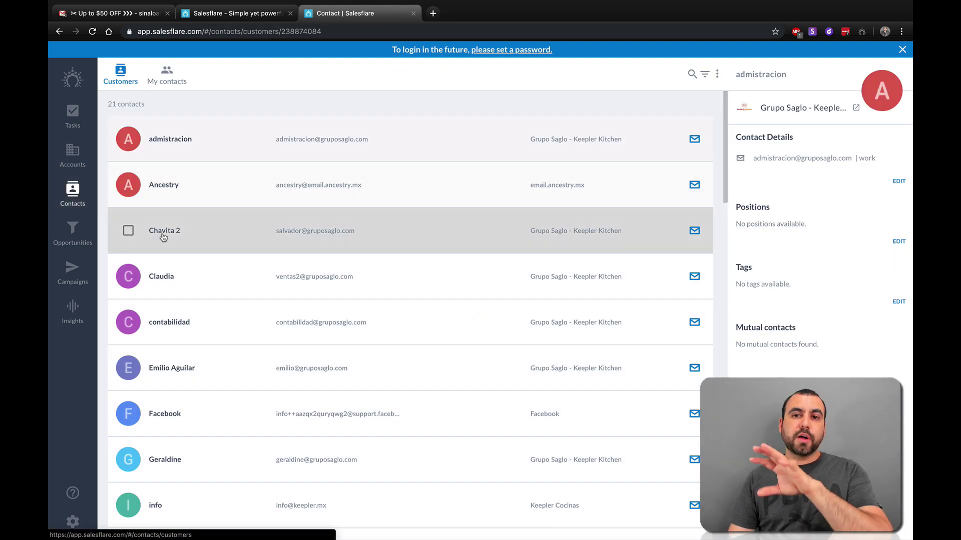
- In the opportunities pipeline, move the Grupo Saglo - Keepler Kitchen opportunity from Proposal made to Won
left_click(83, 231)
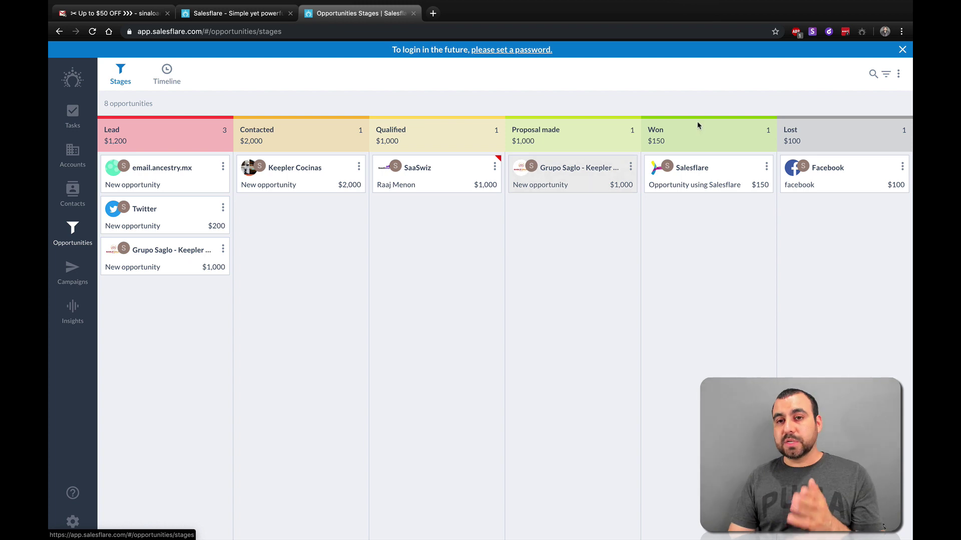
left_click(601, 178)
left_click_drag(725, 215, 700, 220)
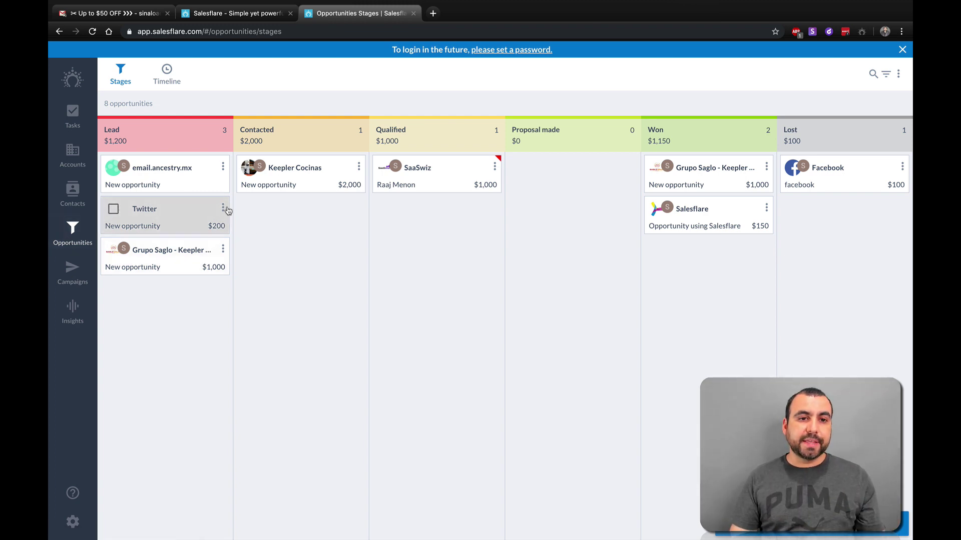
- View the campaigns page and the revenue insights dashboard
left_click(79, 280)
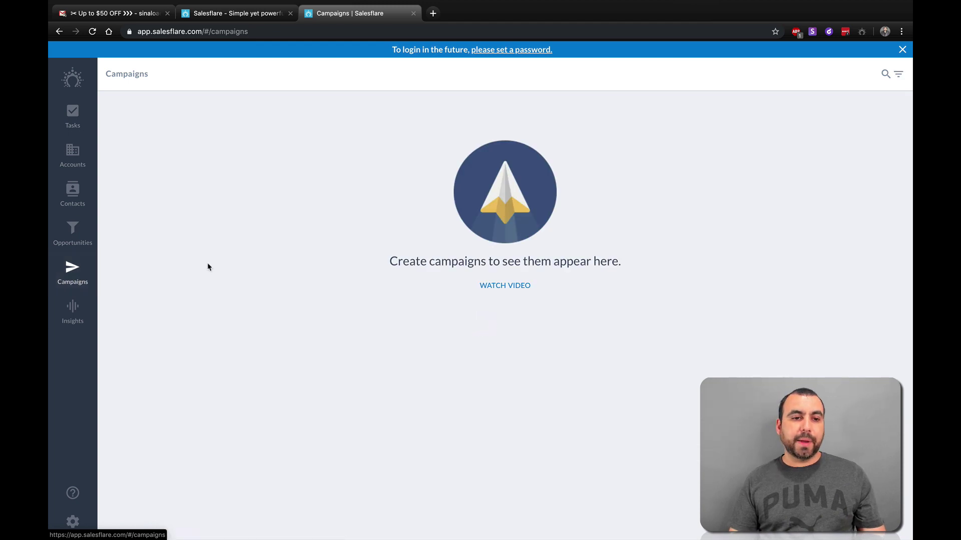
left_click(74, 309)
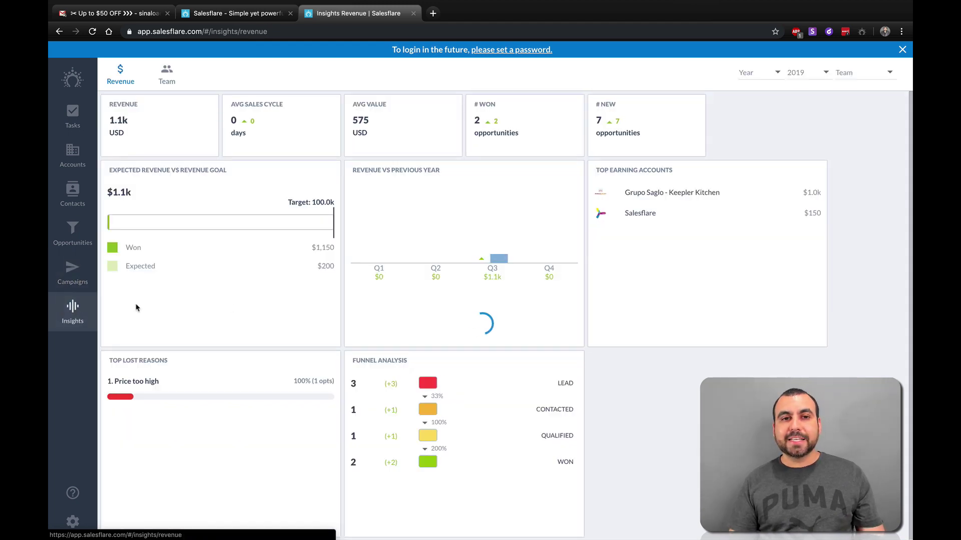